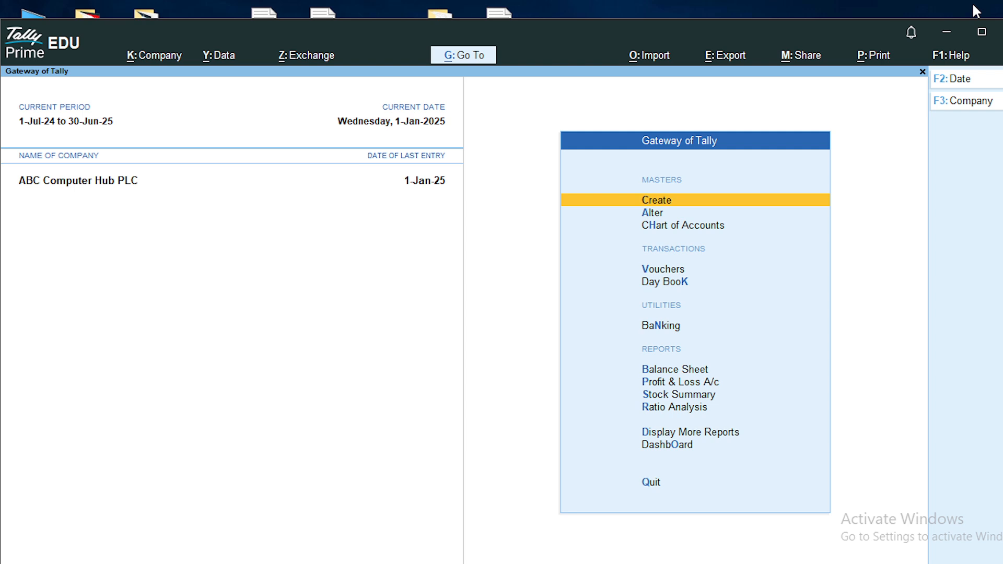
# Step: Open voucher entry and switch to a Receipt voucher
pyautogui.press('Down')
pyautogui.press('Down')
pyautogui.press('Down')
pyautogui.press('Down')
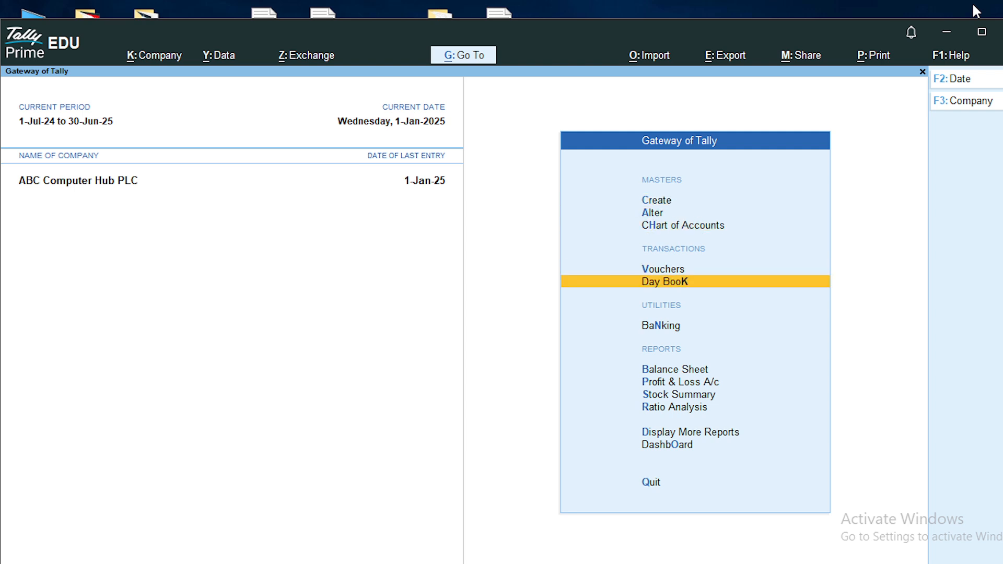
pyautogui.press('Up')
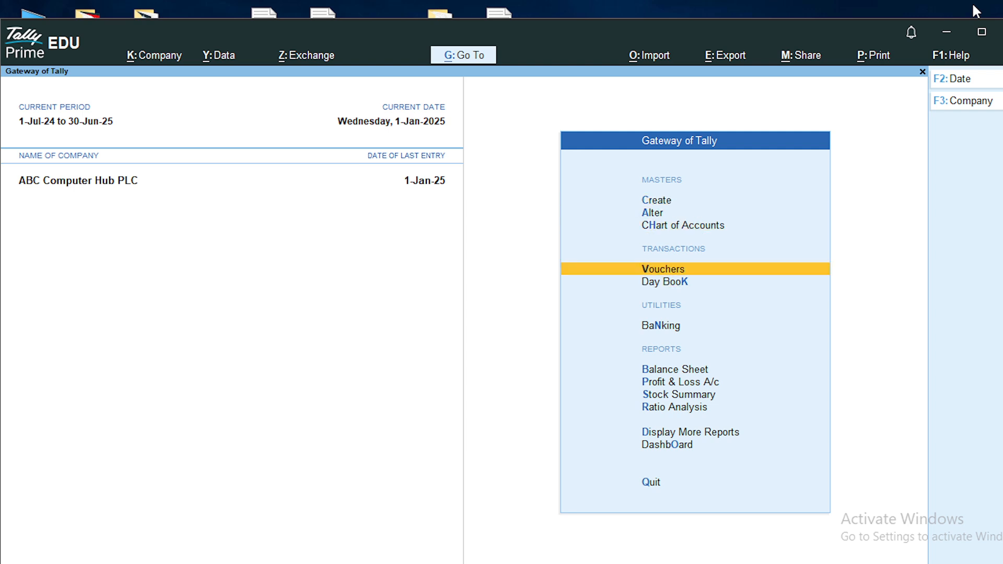
pyautogui.press('Return')
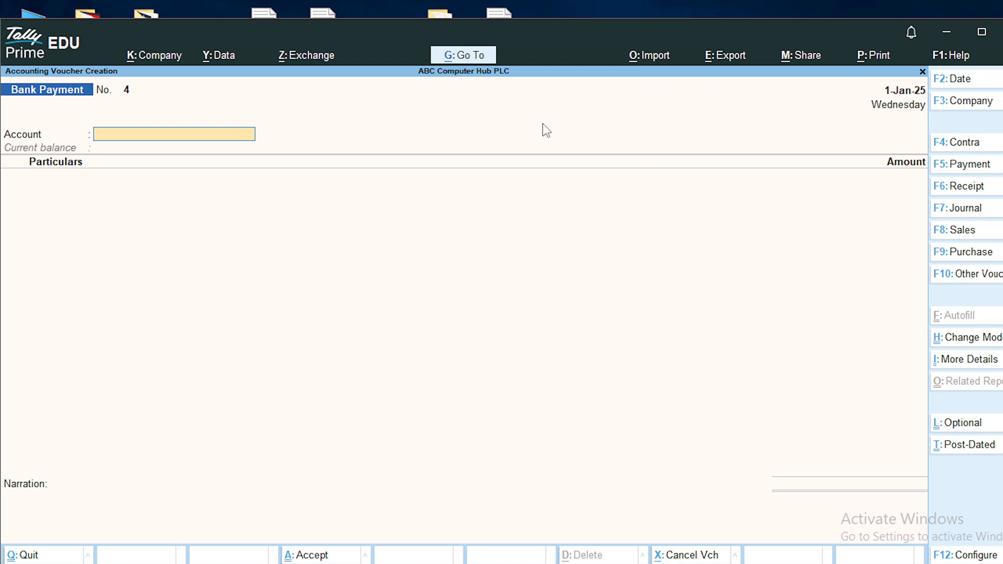
pyautogui.click(957, 193)
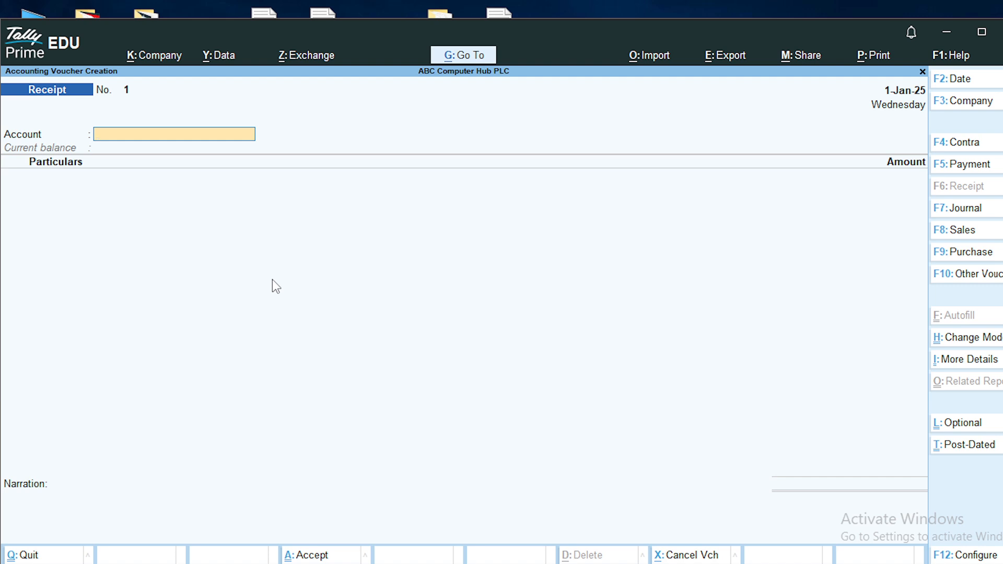
# Step: Quit the blank receipt voucher and open the Account Books within the additional reports
pyautogui.press('Escape')
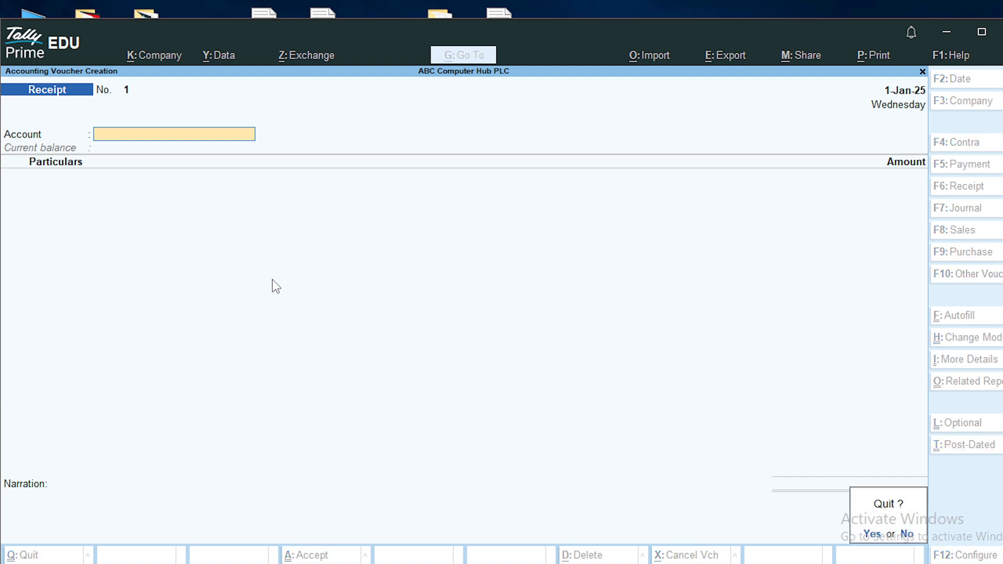
pyautogui.press('Return')
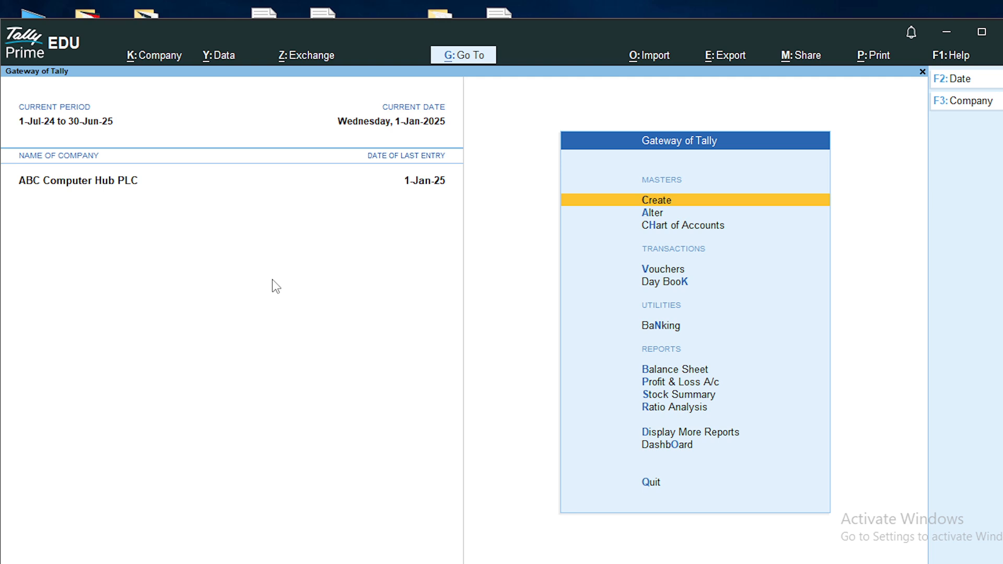
pyautogui.press('Down')
pyautogui.press('Down')
pyautogui.press('Down')
pyautogui.press('Down')
pyautogui.press('Down')
pyautogui.press('Down')
pyautogui.press('Down')
pyautogui.press('Down')
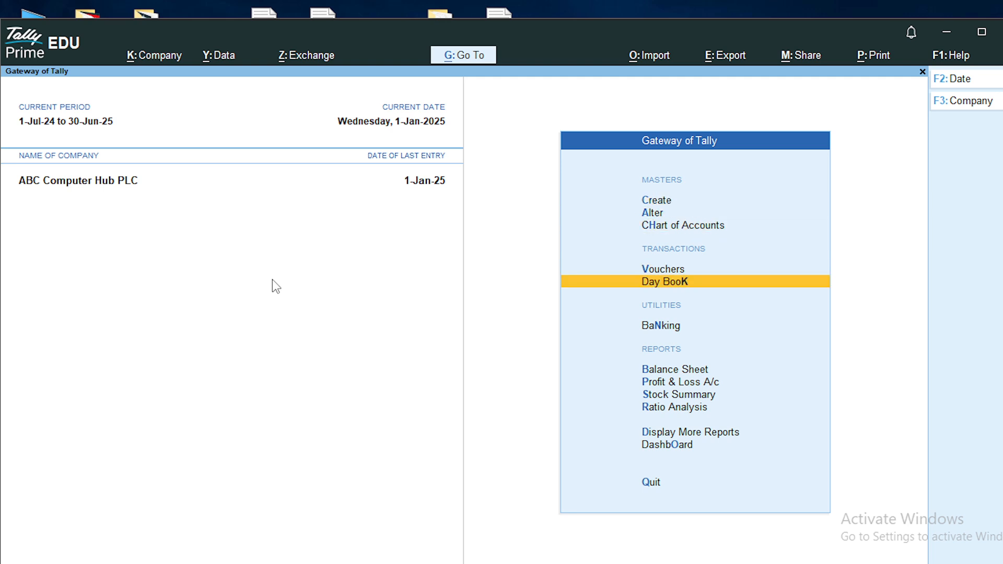
pyautogui.press('Down')
pyautogui.press('Down')
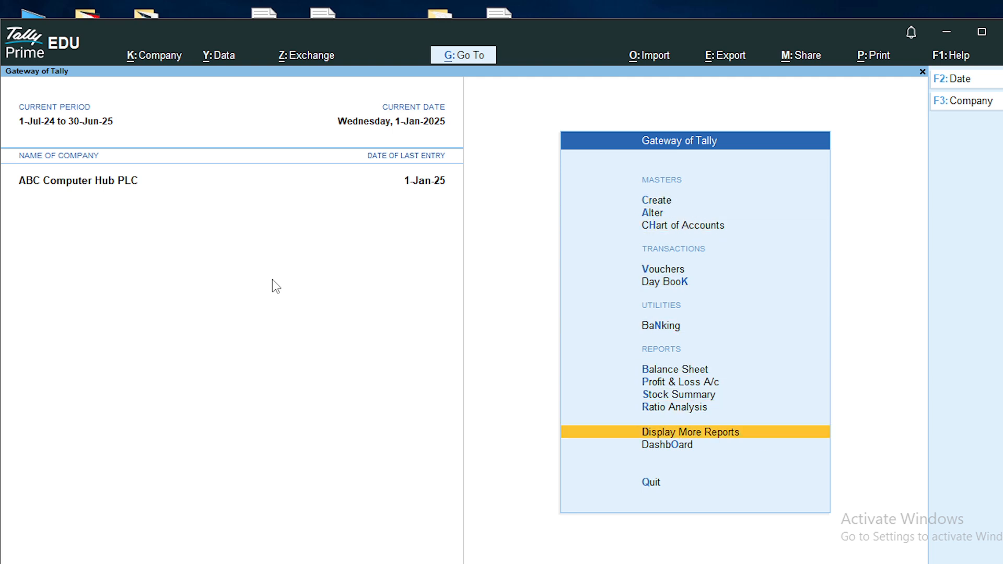
pyautogui.press('Return')
pyautogui.press('Down')
pyautogui.press('Down')
pyautogui.press('Down')
pyautogui.press('Down')
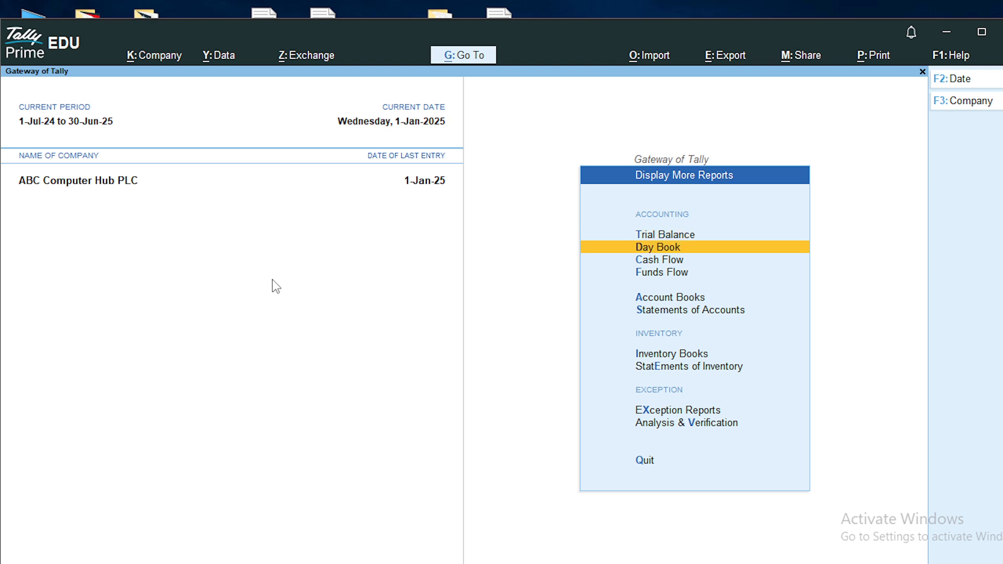
pyautogui.press('Return')
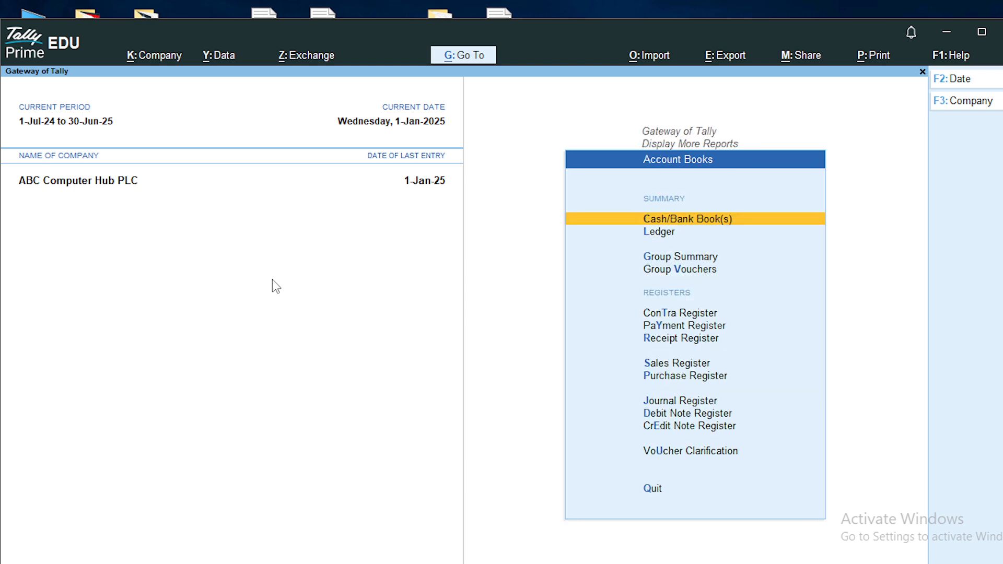
# Step: Open the Group Summary for Account Receivable - Company and review each customer's closing balance
pyautogui.press('Down')
pyautogui.press('Down')
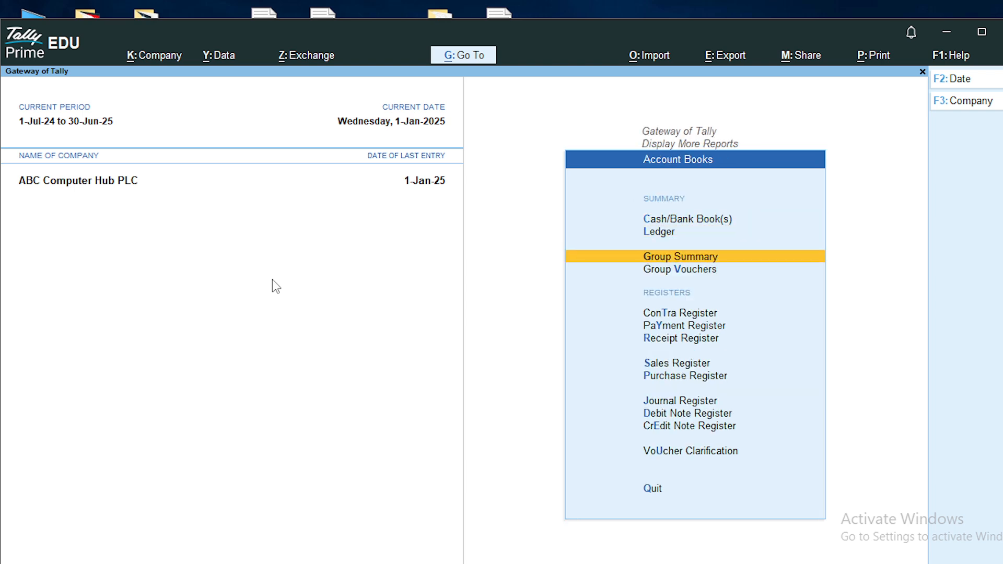
pyautogui.press('Return')
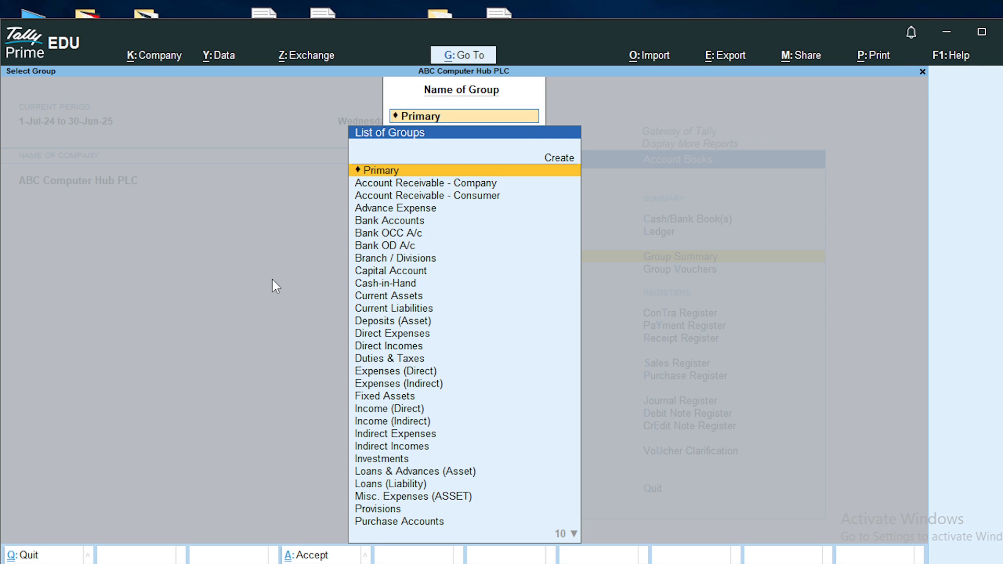
pyautogui.press('Down')
pyautogui.press('Down')
pyautogui.press('Up')
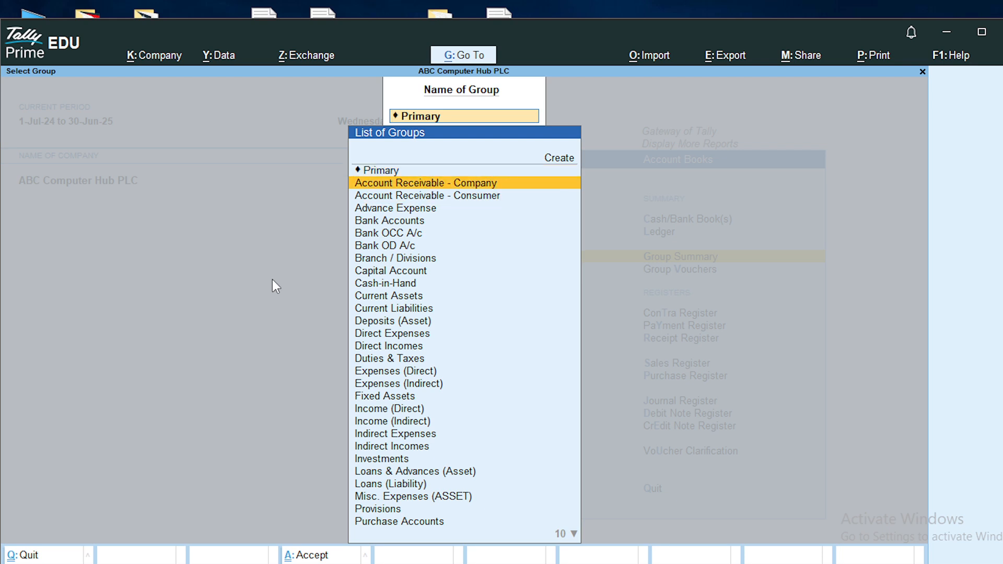
pyautogui.press('Return')
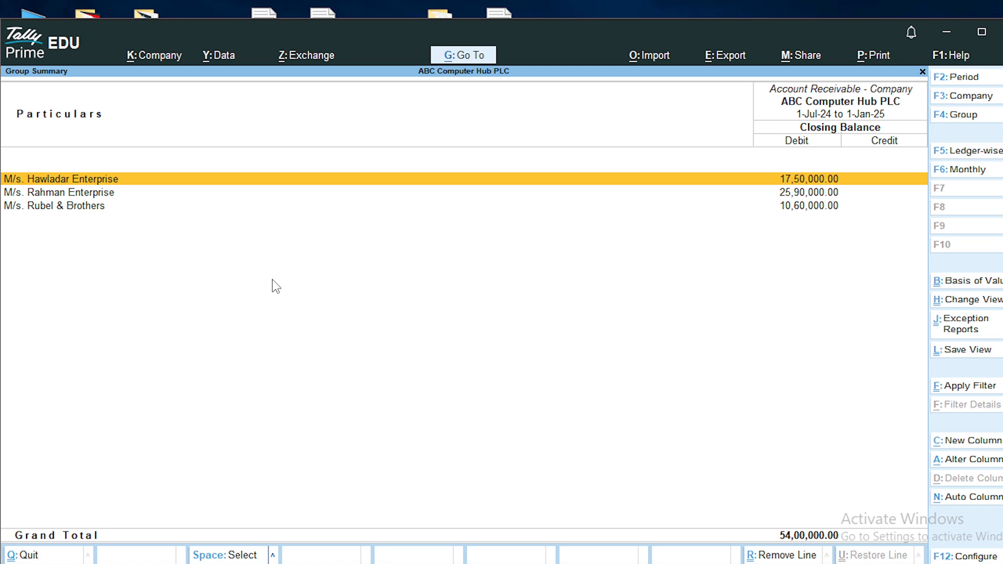
pyautogui.press('Down')
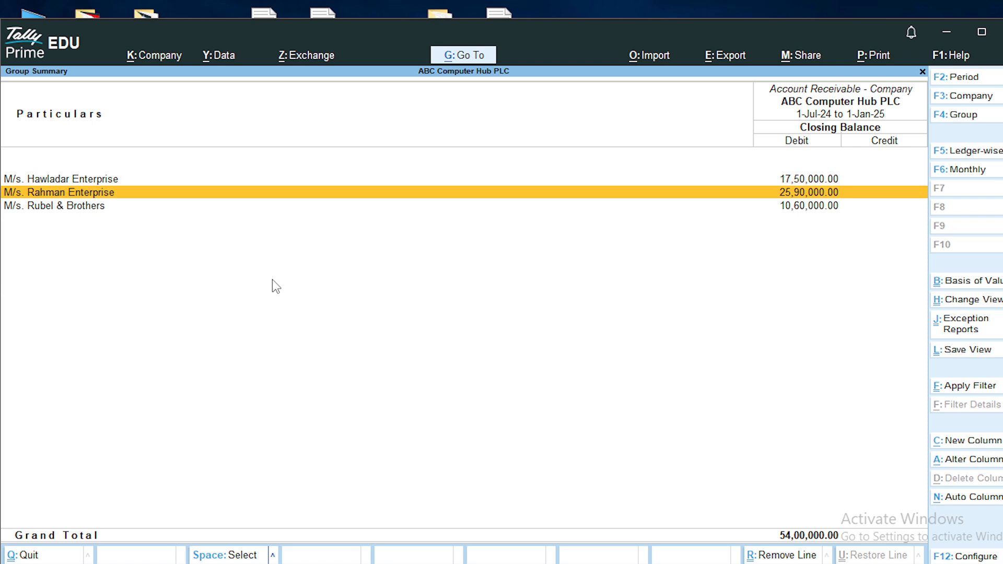
pyautogui.press('Down')
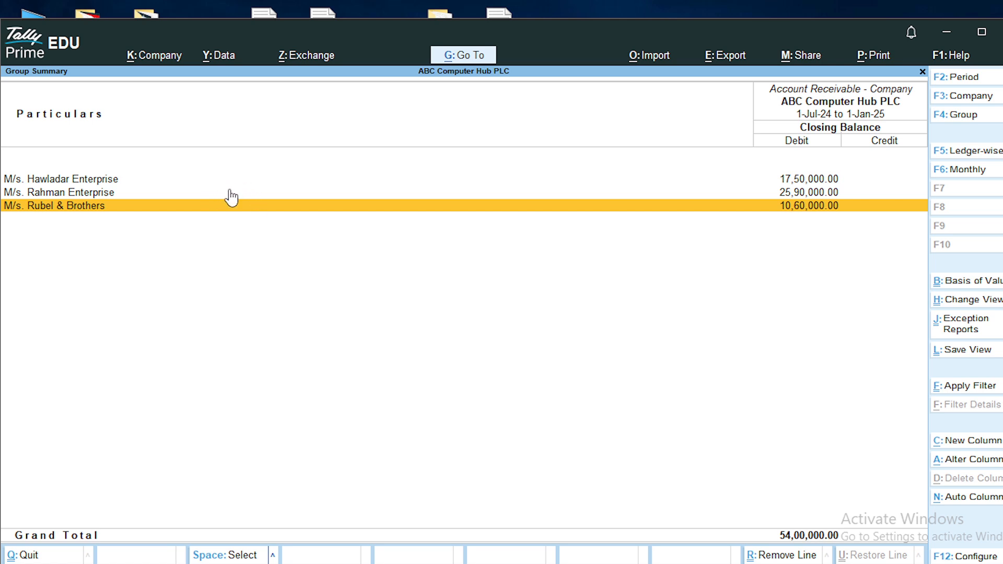
pyautogui.press('Up')
pyautogui.press('Up')
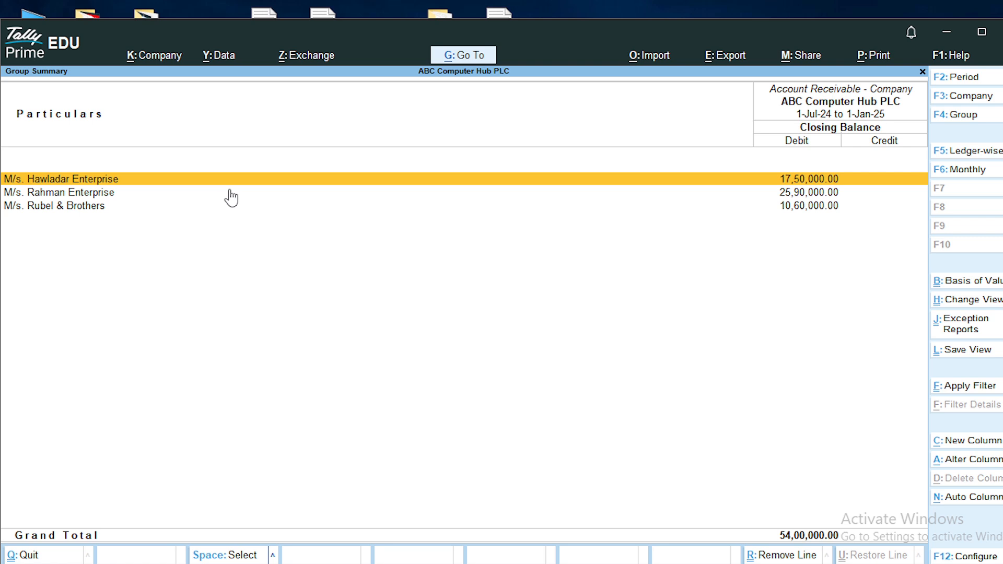
pyautogui.press('Down')
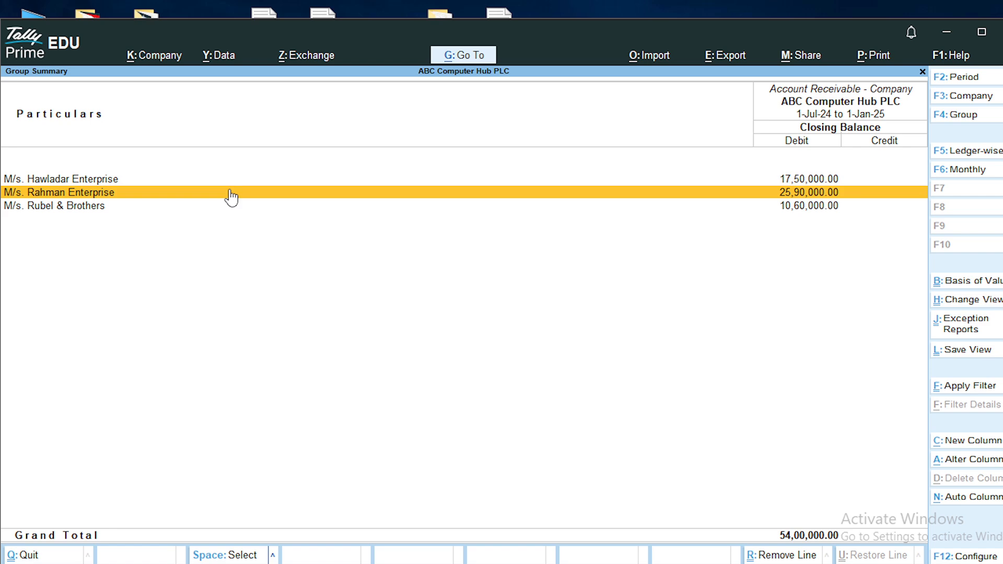
# Step: Close the group summary, return to the Gateway of Tally and open a Receipt voucher
pyautogui.press('Escape')
pyautogui.press('Escape')
pyautogui.press('Escape')
pyautogui.press('Escape')
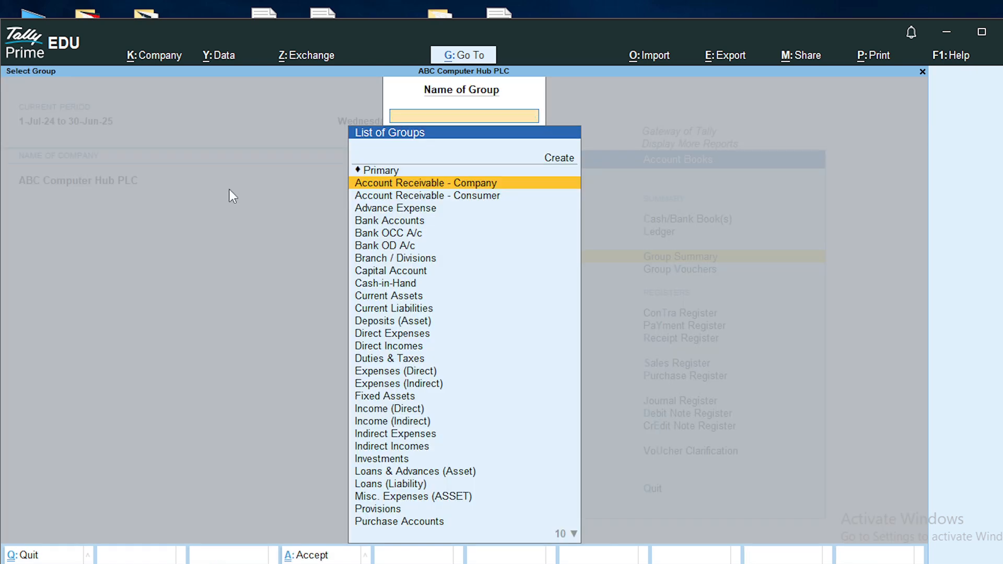
pyautogui.press('Escape')
pyautogui.press('Escape')
pyautogui.press('Escape')
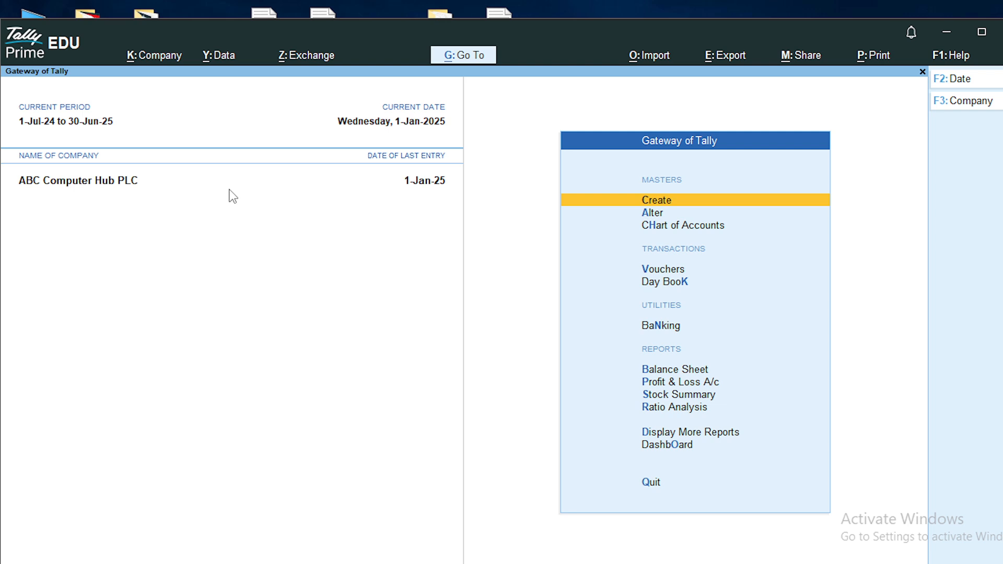
pyautogui.press('v')
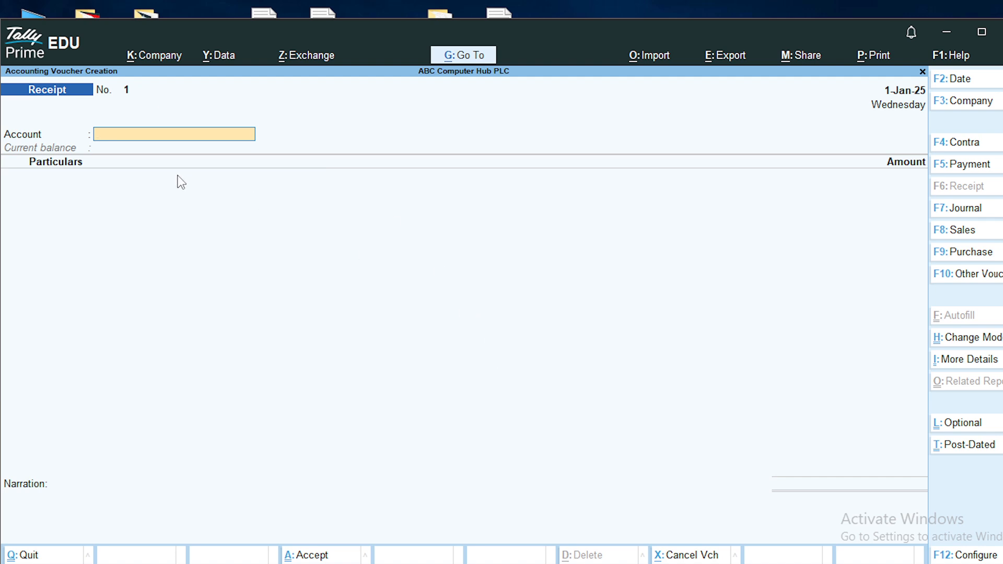
# Step: Set the receipt voucher's account to City Bank PLC
pyautogui.click(139, 139)
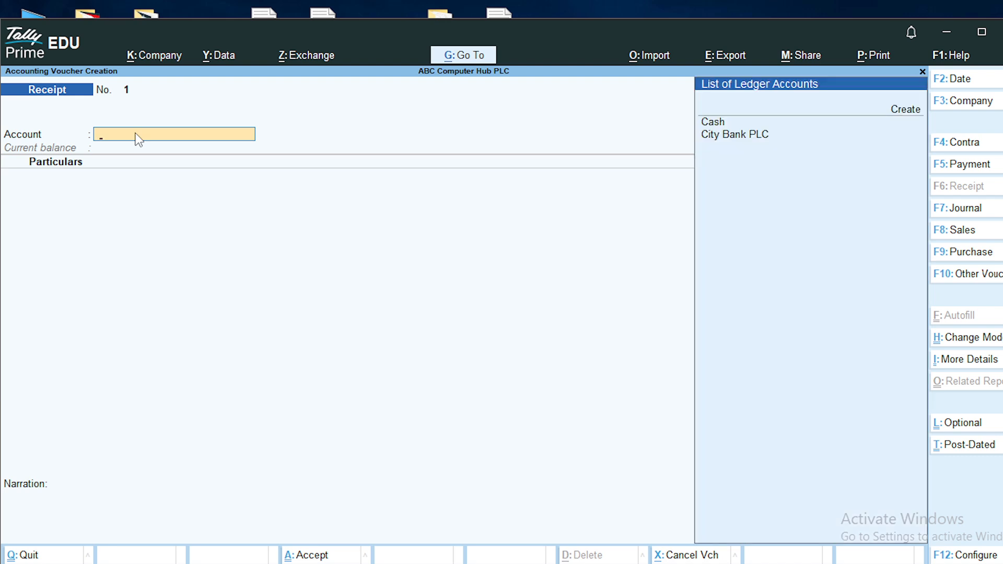
pyautogui.press('Down')
pyautogui.press('Down')
pyautogui.press('Down')
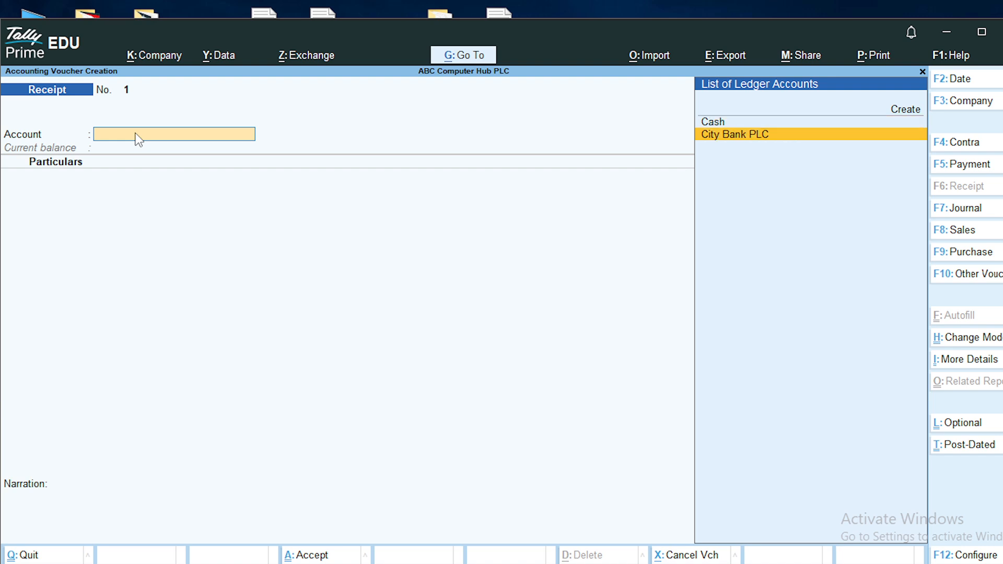
pyautogui.press('Return')
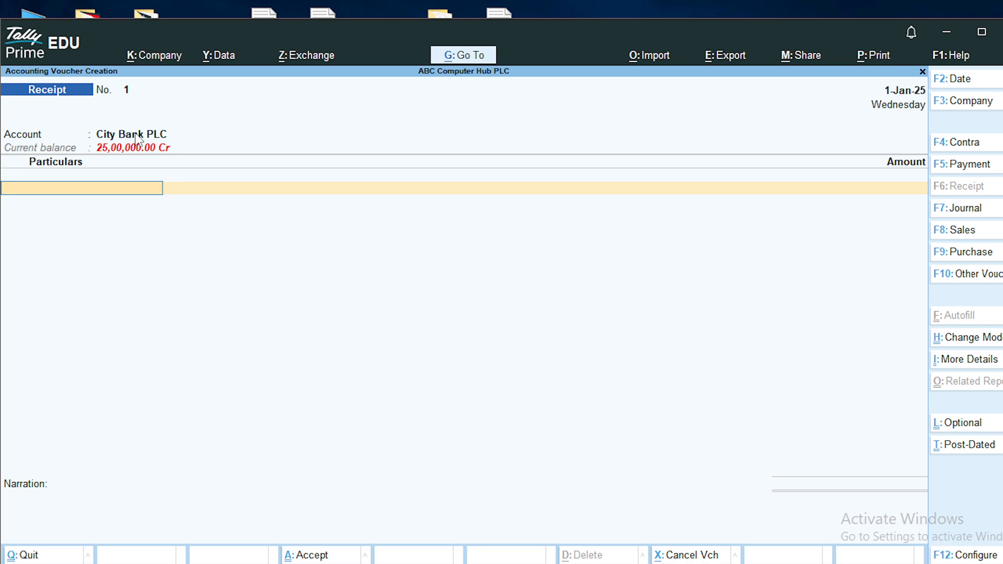
# Step: Add M/s. Rahman Enterprise to the receipt's particulars with an amount of 1500000
pyautogui.press('space')
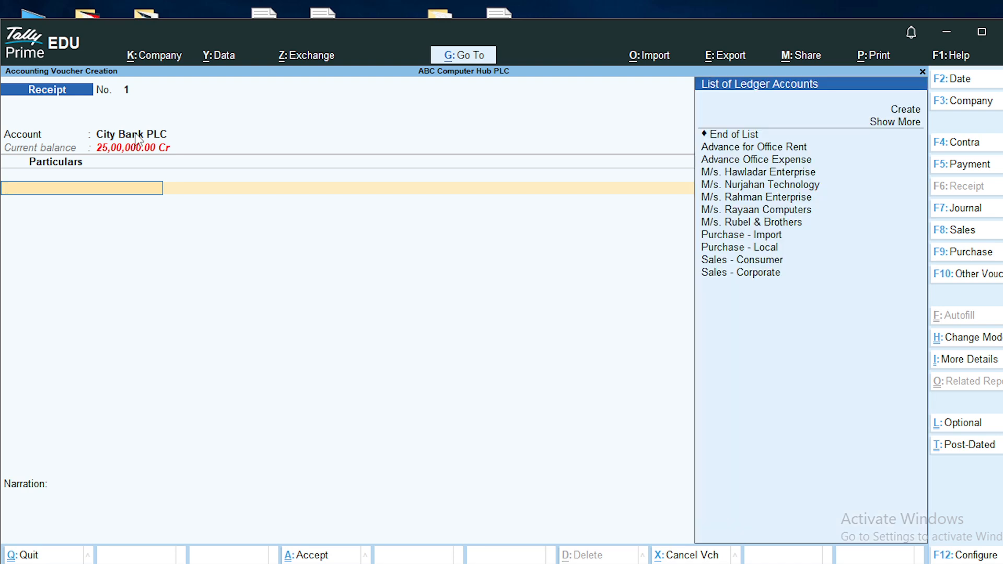
pyautogui.press('Down')
pyautogui.press('Down')
pyautogui.press('Down')
pyautogui.press('Down')
pyautogui.press('Down')
pyautogui.press('Down')
pyautogui.press('Down')
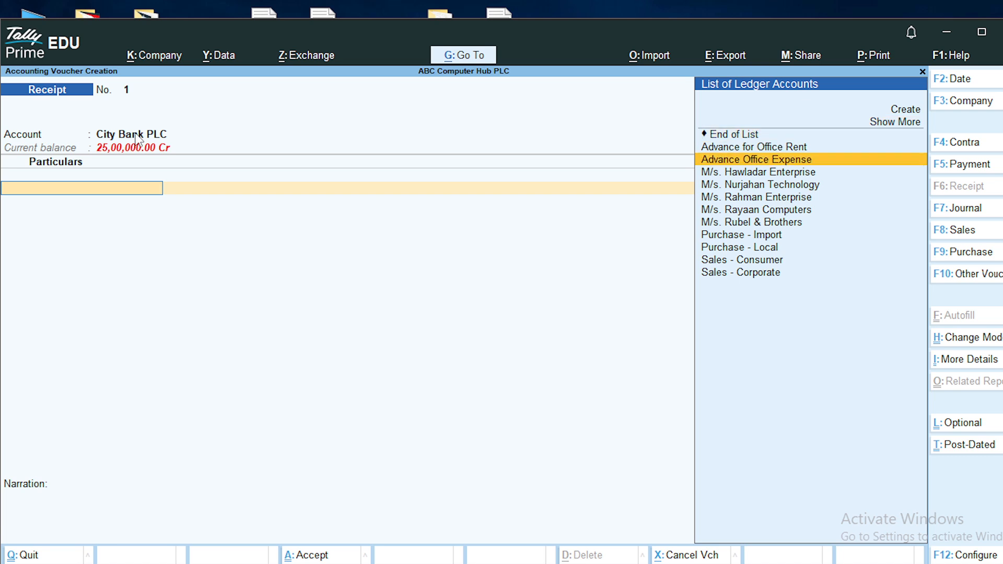
pyautogui.press('Down')
pyautogui.press('Return')
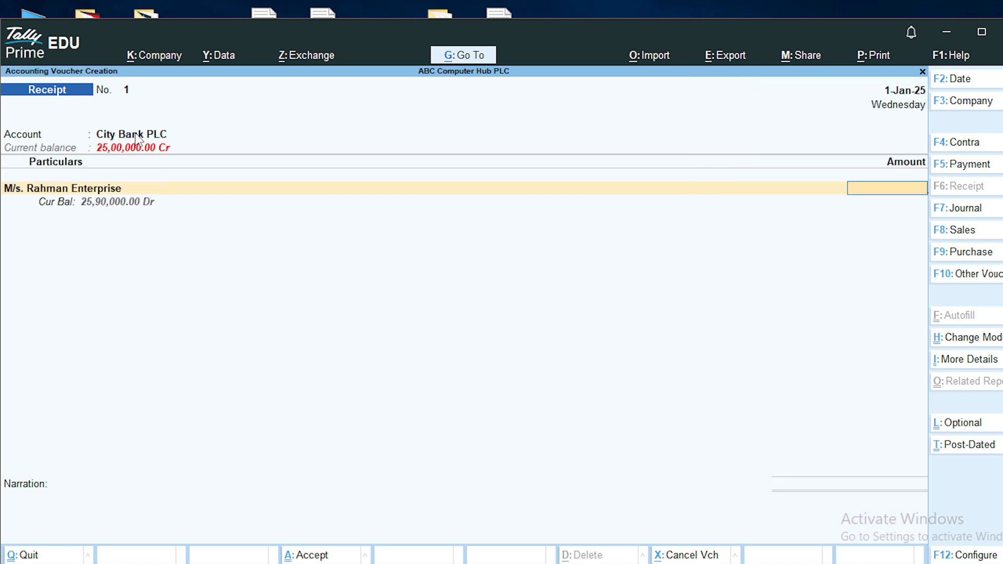
pyautogui.write('1500000')
pyautogui.press('Return')
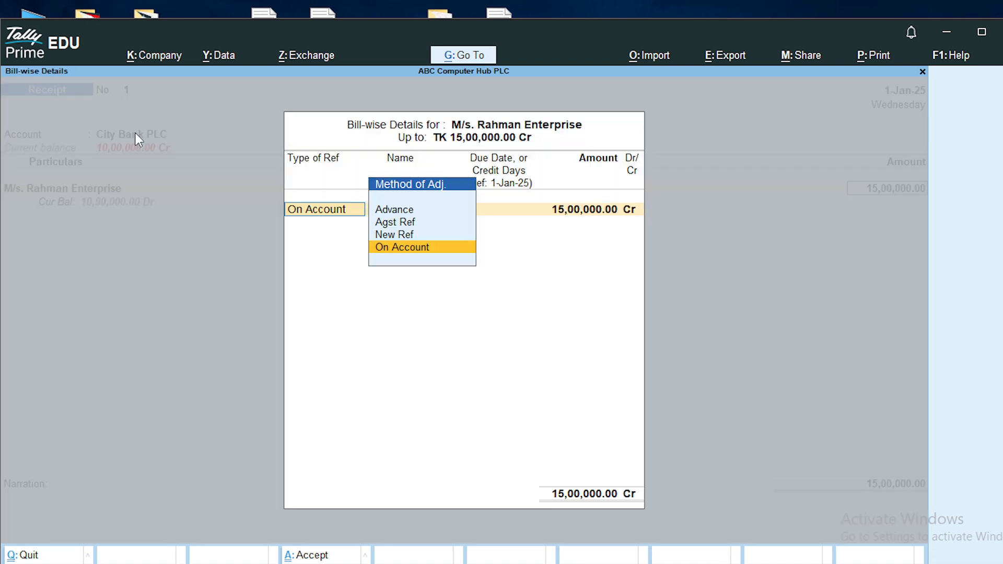
# Step: Allocate the full M/s. Rahman Enterprise amount as On Account and end the list of particulars
pyautogui.press('Return')
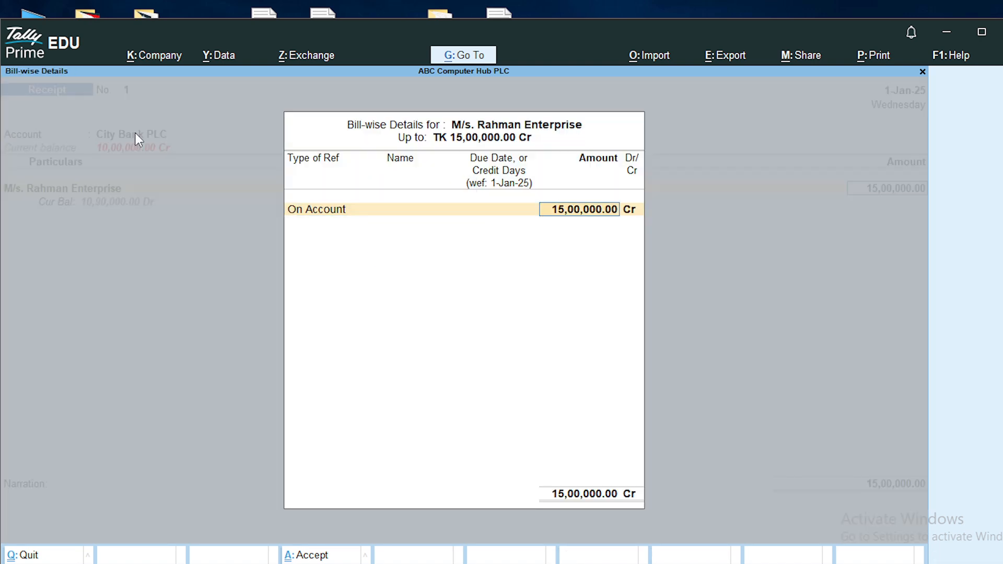
pyautogui.press('Return')
pyautogui.press('Return')
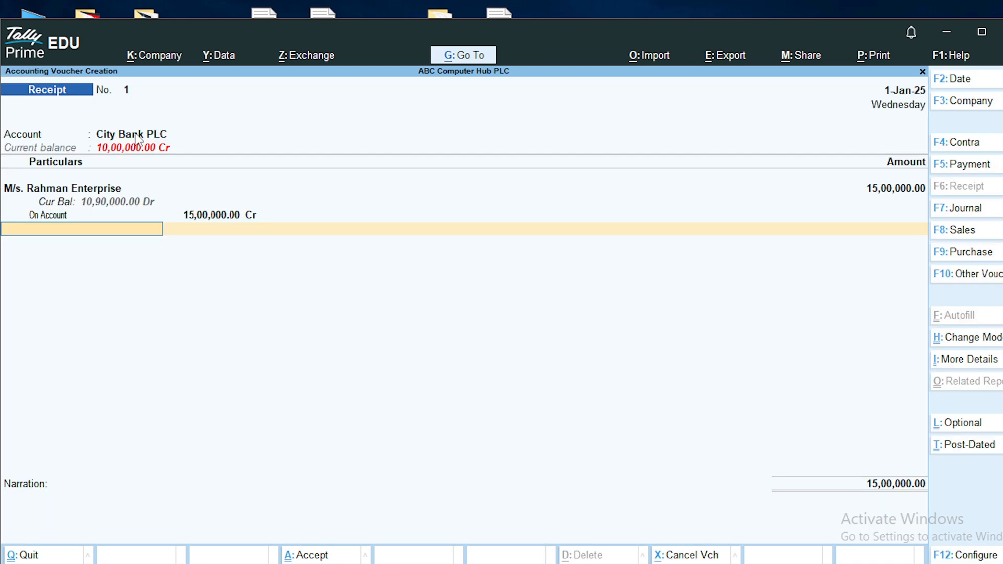
pyautogui.press('Return')
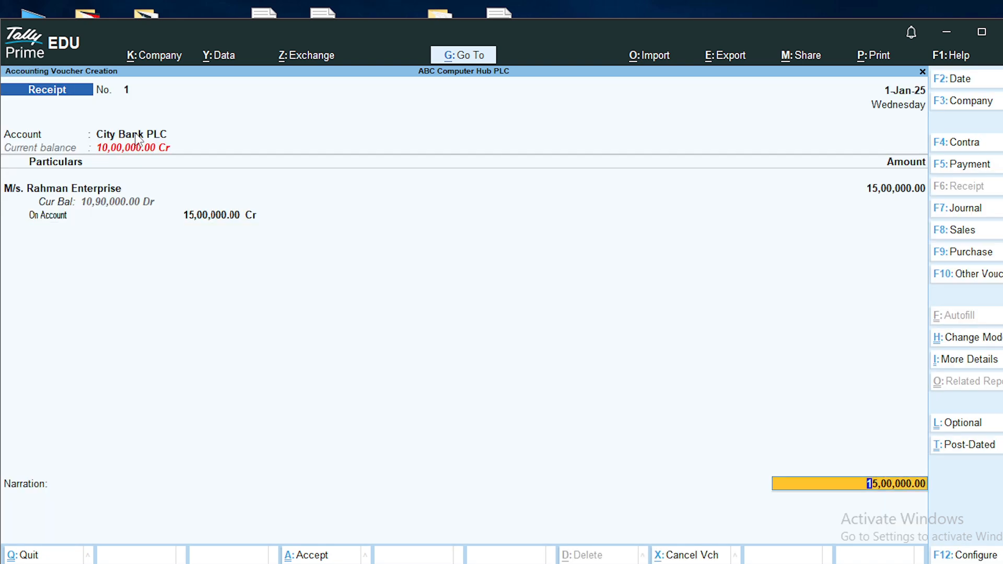
# Step: Accept the voucher total and set the City Bank PLC allocation's transaction type to e-Fund Transfer
pyautogui.press('Return')
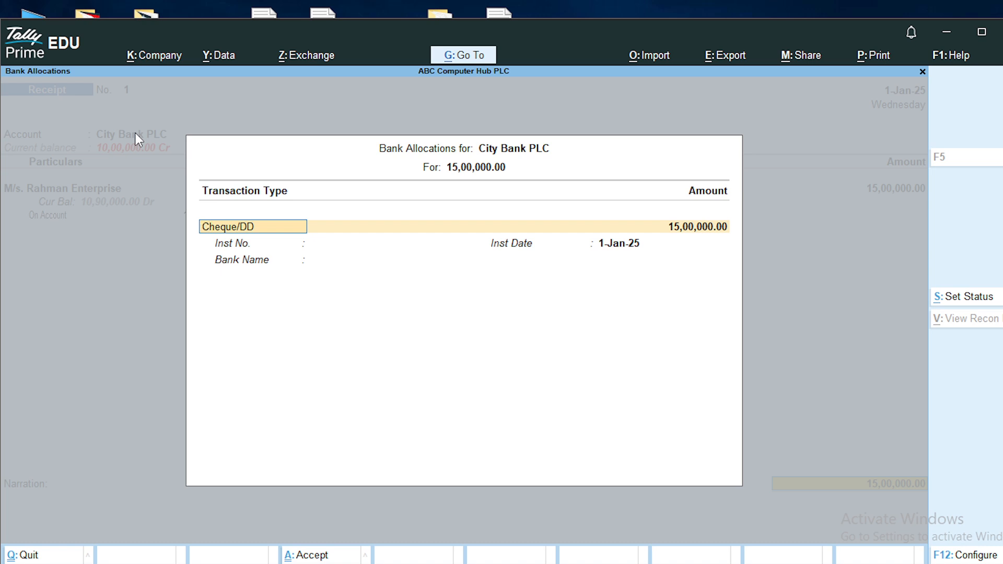
pyautogui.press('BackSpace')
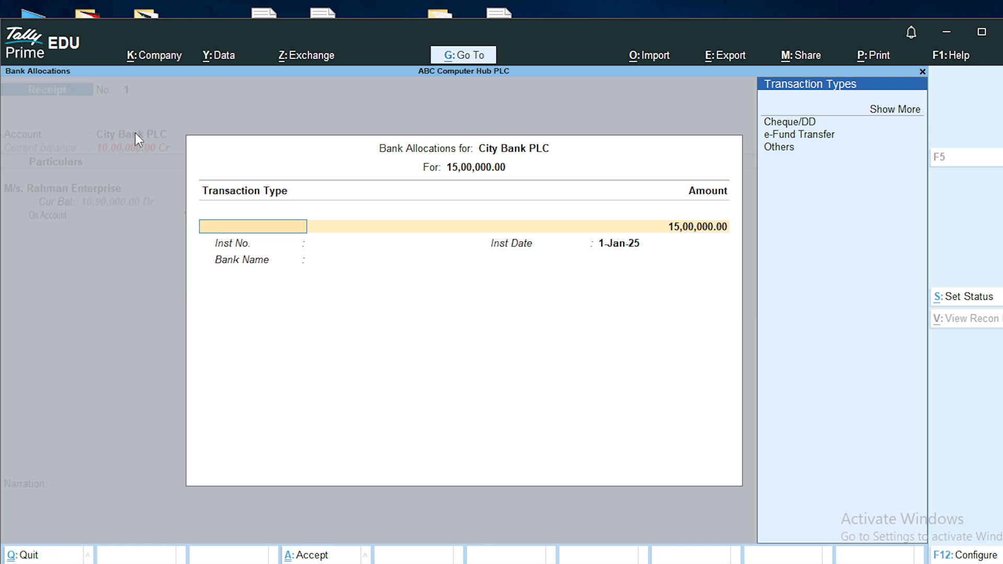
pyautogui.press('Down')
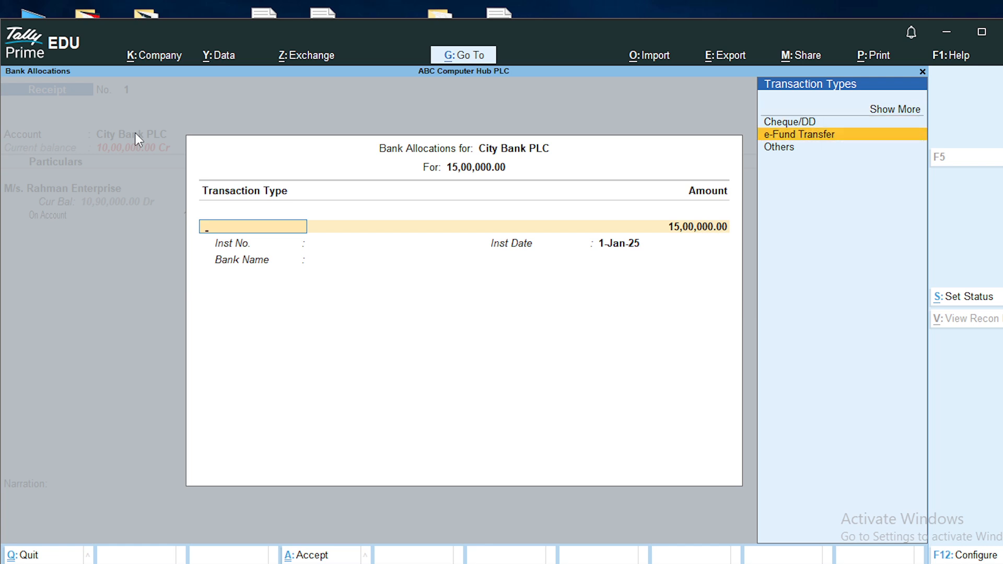
pyautogui.press('Return')
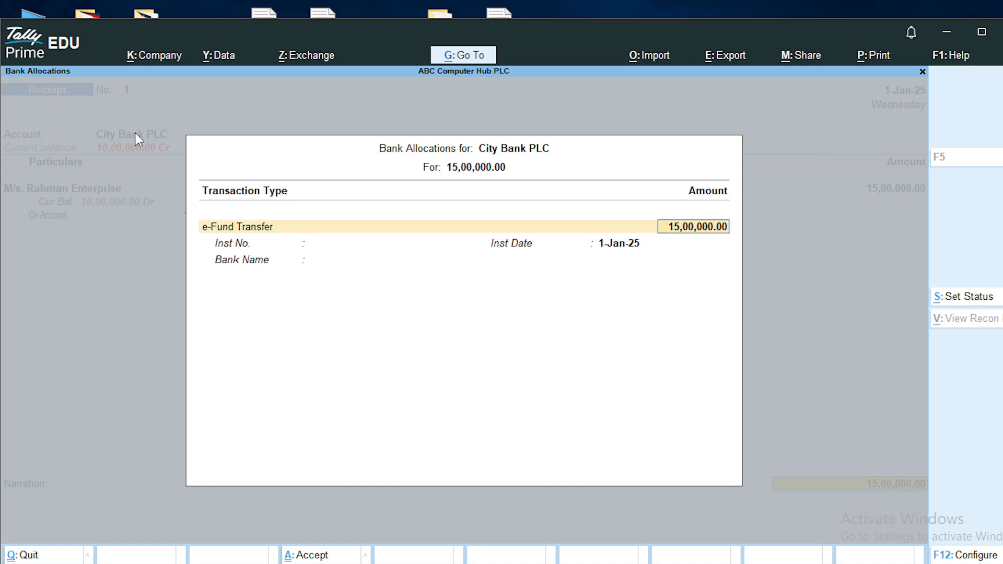
# Step: Set the e-Fund Transfer's instrument date to 1/3/25, leaving instrument number and bank name blank, and complete the City Bank PLC allocation
pyautogui.press('Return')
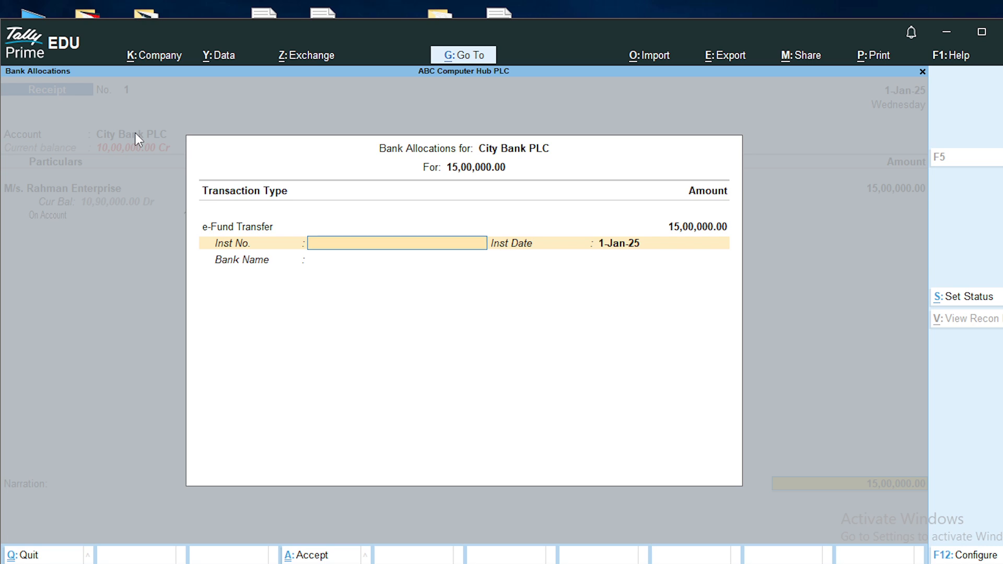
pyautogui.press('Return')
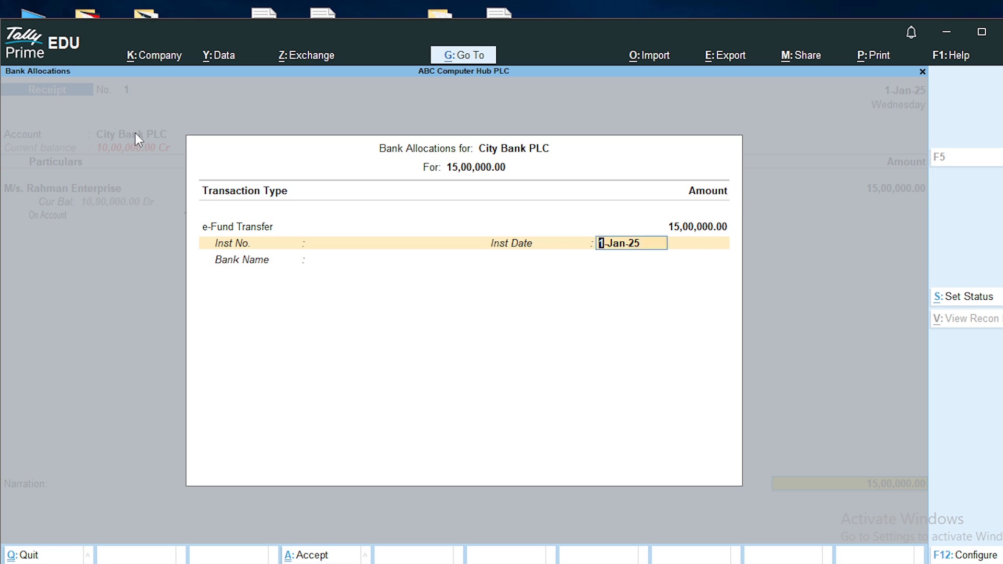
pyautogui.write('1/3/25')
pyautogui.press('Return')
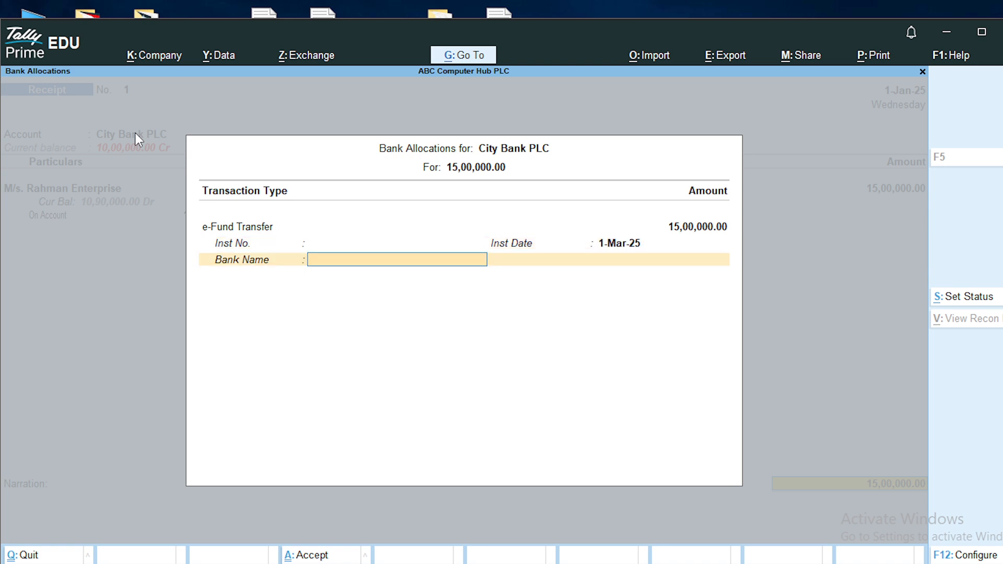
pyautogui.press('Return')
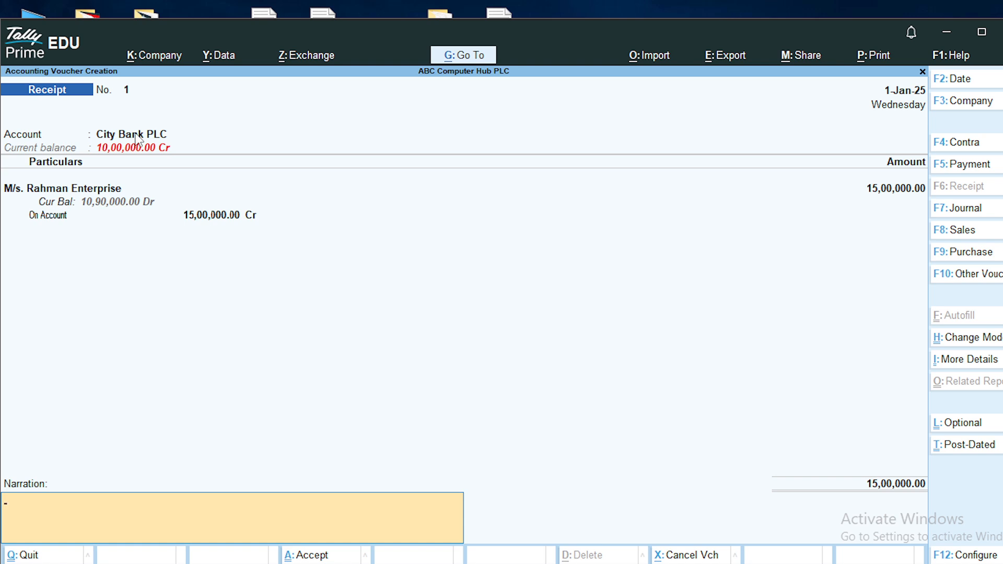
# Step: Enter the narration "Being the amount recorded for receipt from customer" and save the receipt voucher
pyautogui.write('Being the amount rec')
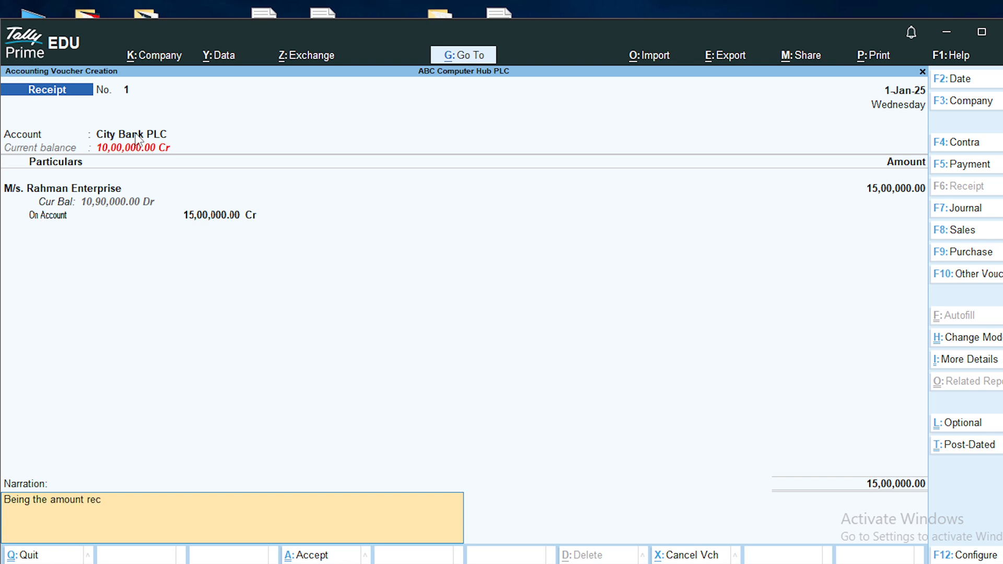
pyautogui.write('orded for receipt from cu')
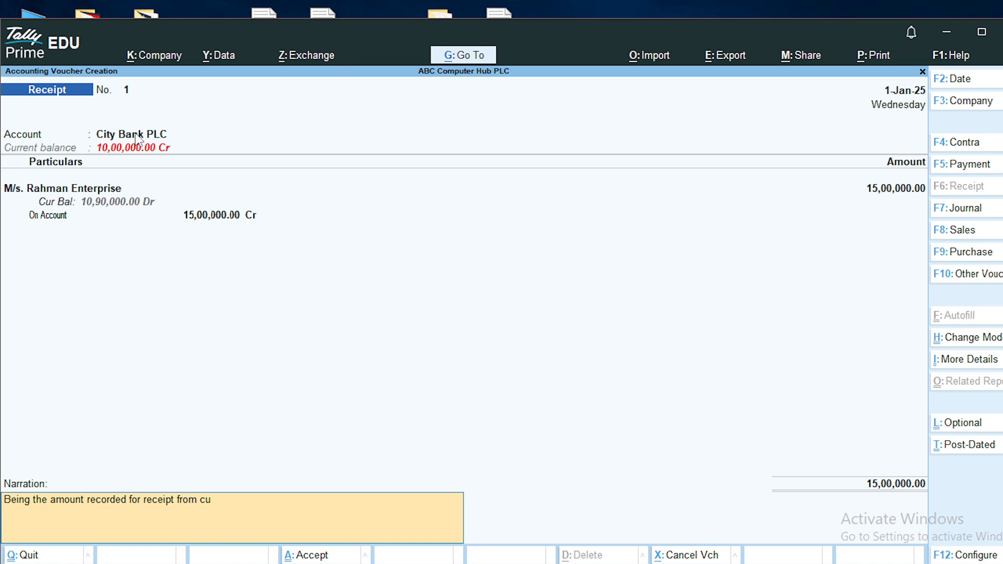
pyautogui.write('stomer')
pyautogui.press('Return')
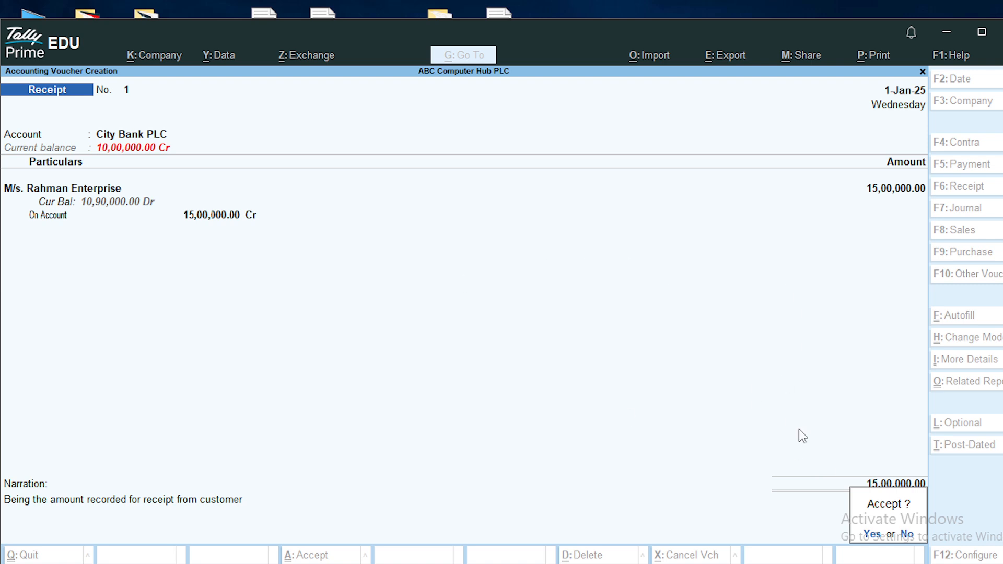
pyautogui.click(872, 534)
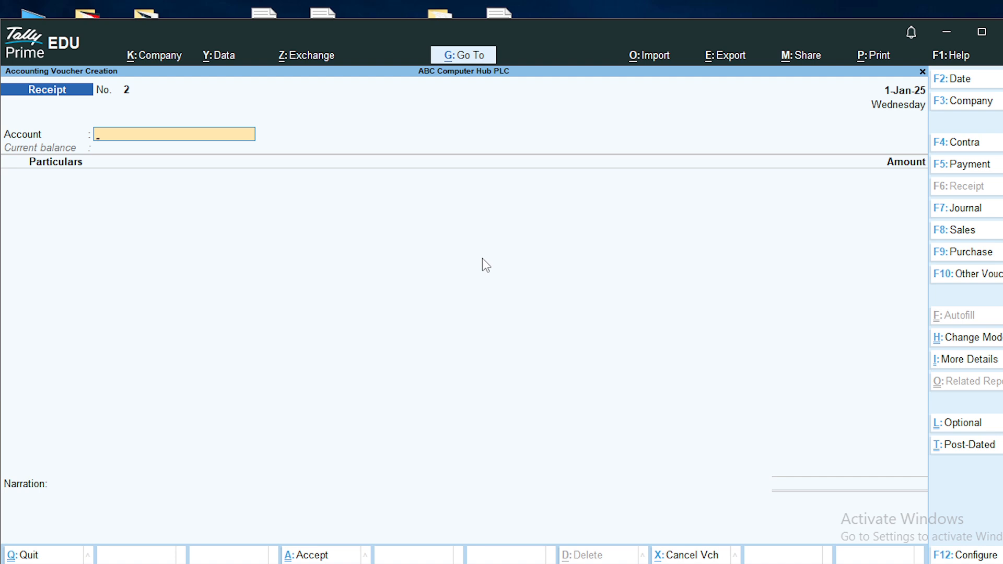
pyautogui.hotkey('alt', 'Tab')
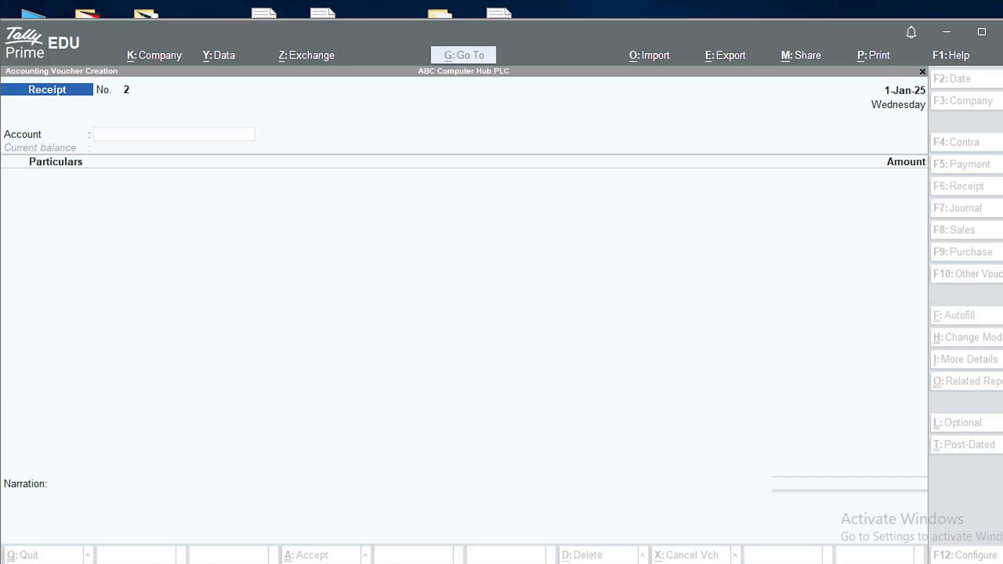